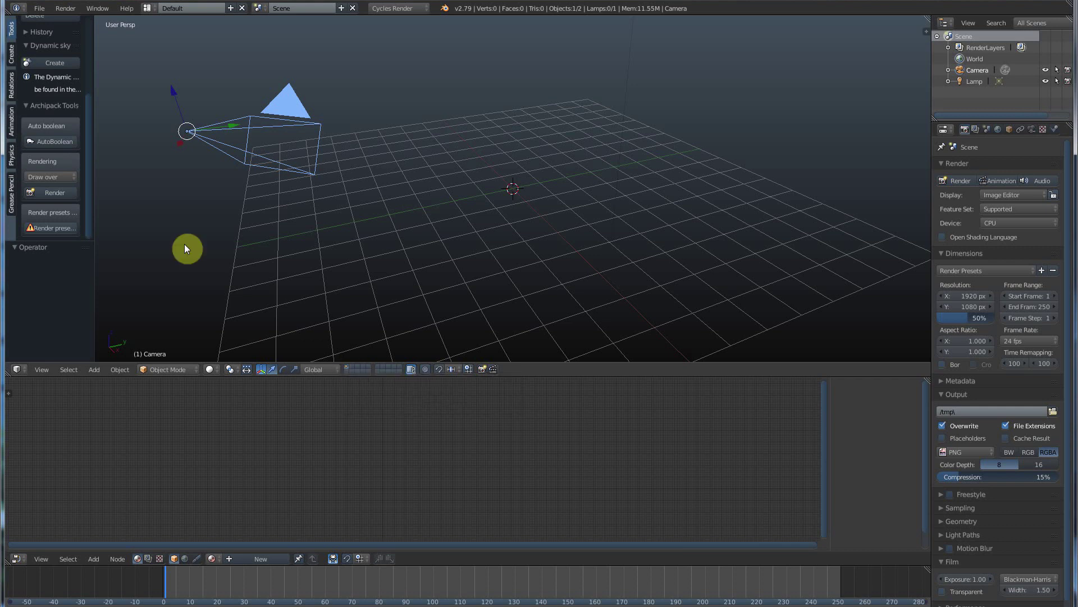
# - Add a cube at the origin on layer 1, alongside the camera and lamp
pyautogui.click(11, 56)
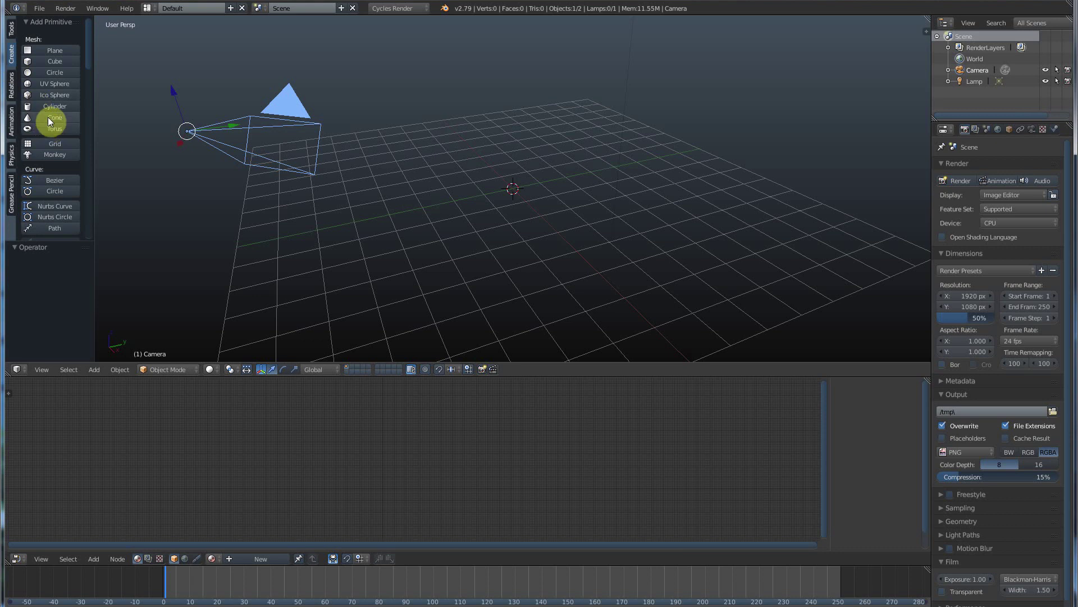
pyautogui.click(52, 62)
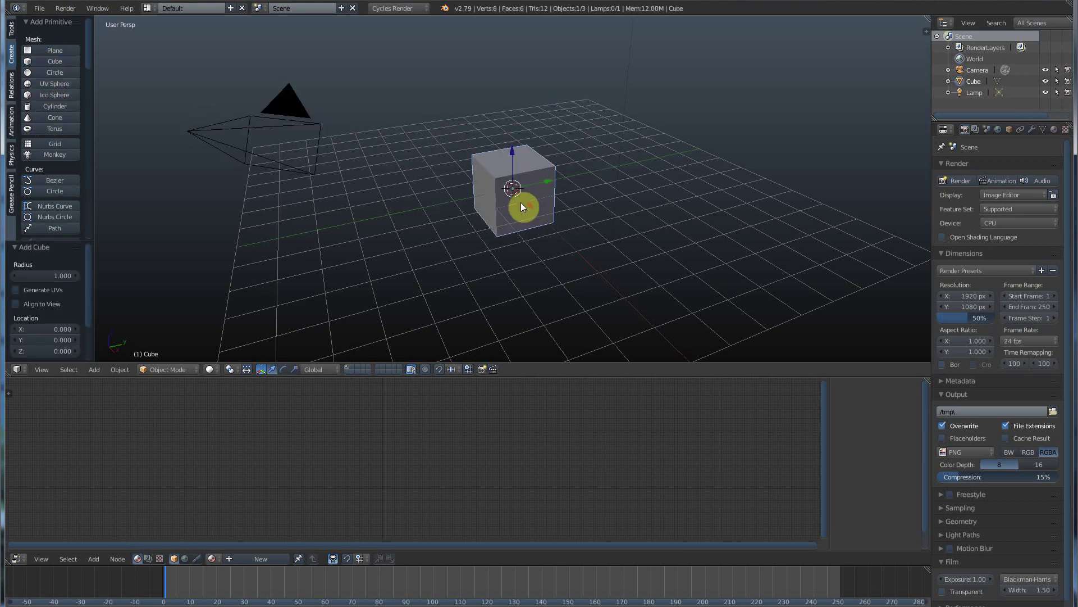
pyautogui.click(354, 365)
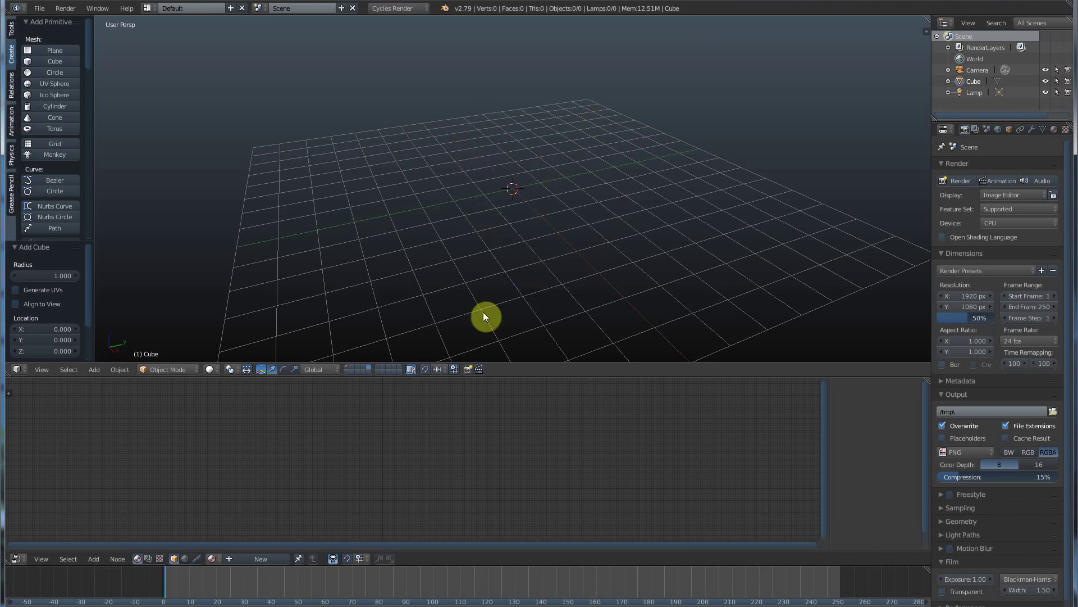
pyautogui.click(346, 366)
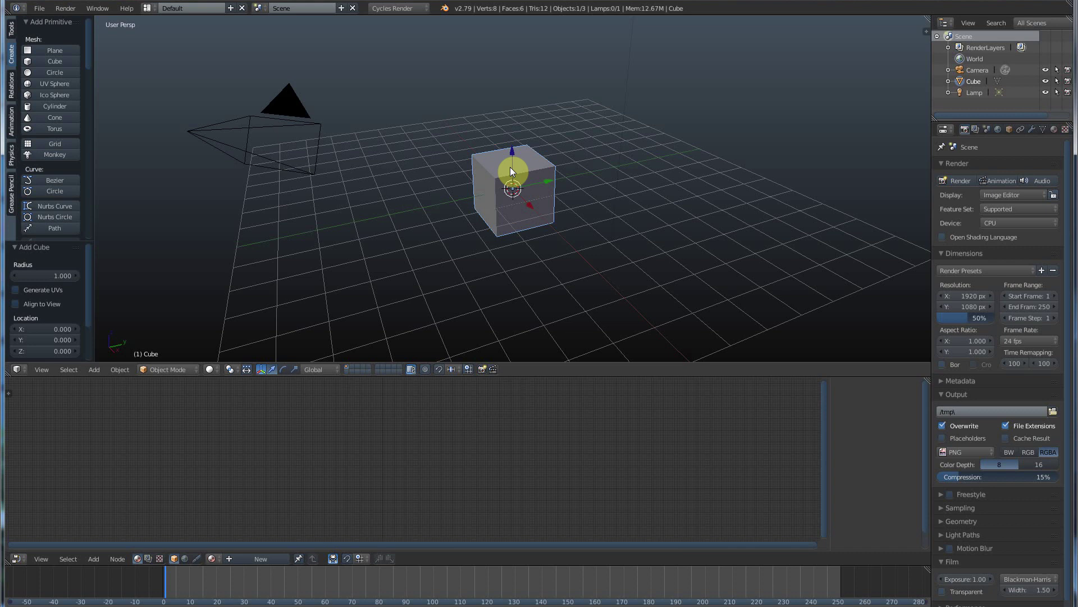
# - Put a UV sphere on layer 2, a cone on layer 3 and a torus on layer 4
pyautogui.click(359, 369)
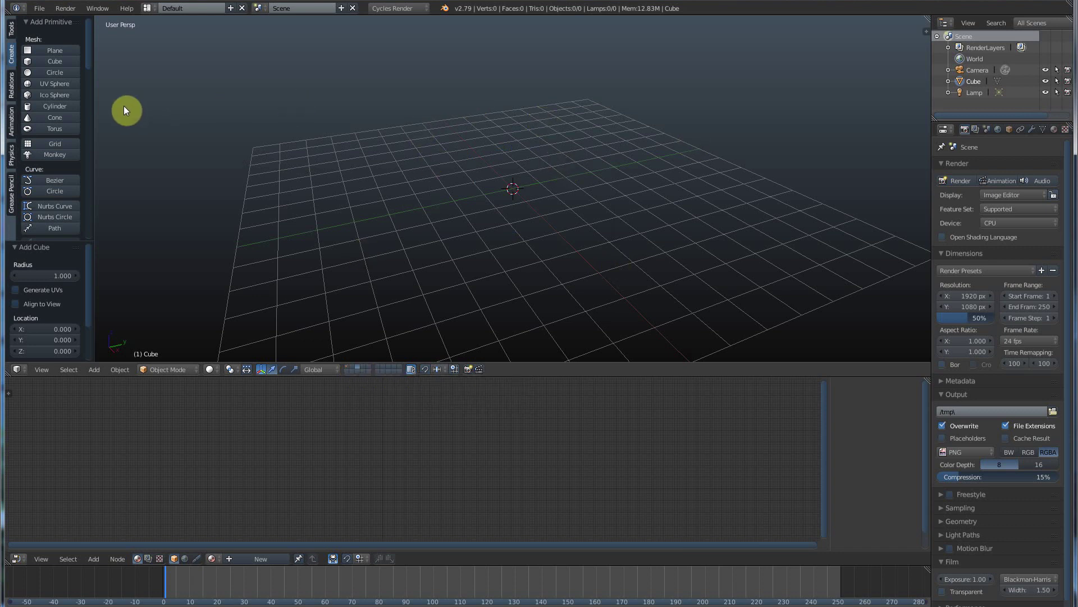
pyautogui.click(51, 84)
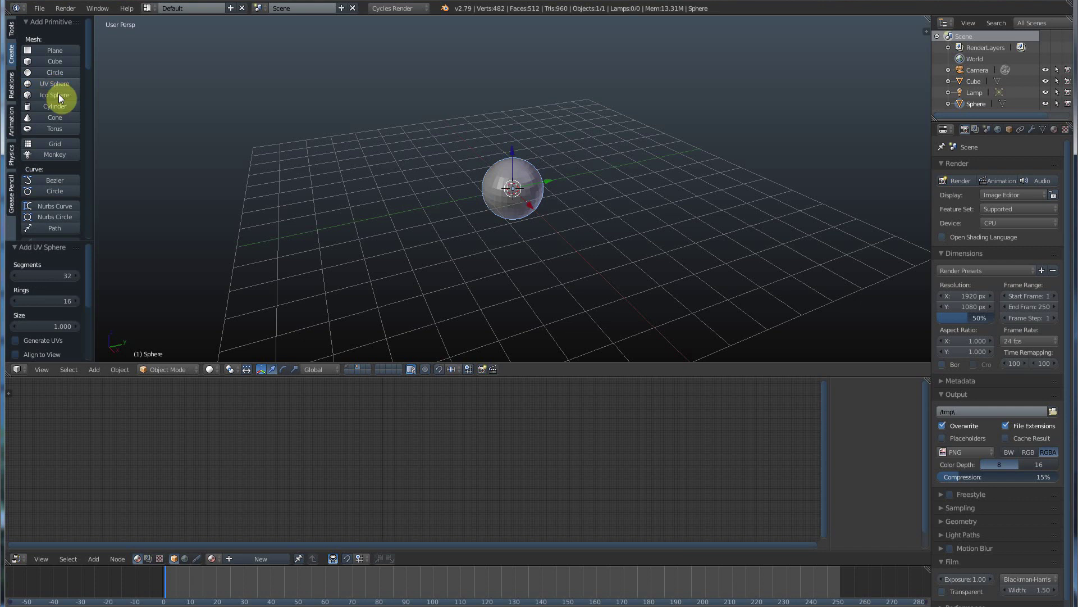
pyautogui.click(384, 368)
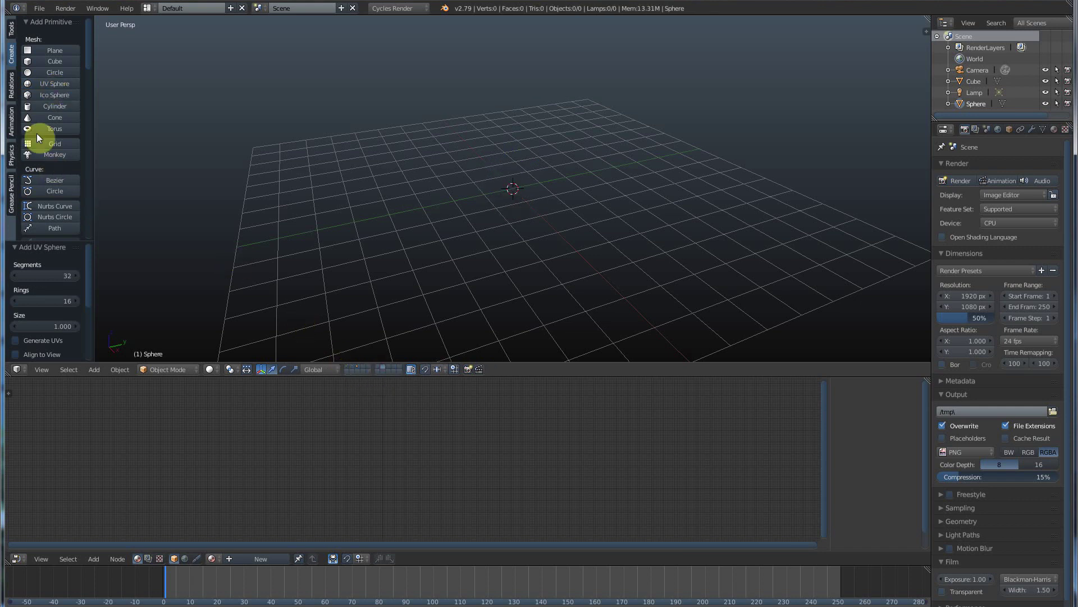
pyautogui.click(49, 118)
pyautogui.click(389, 371)
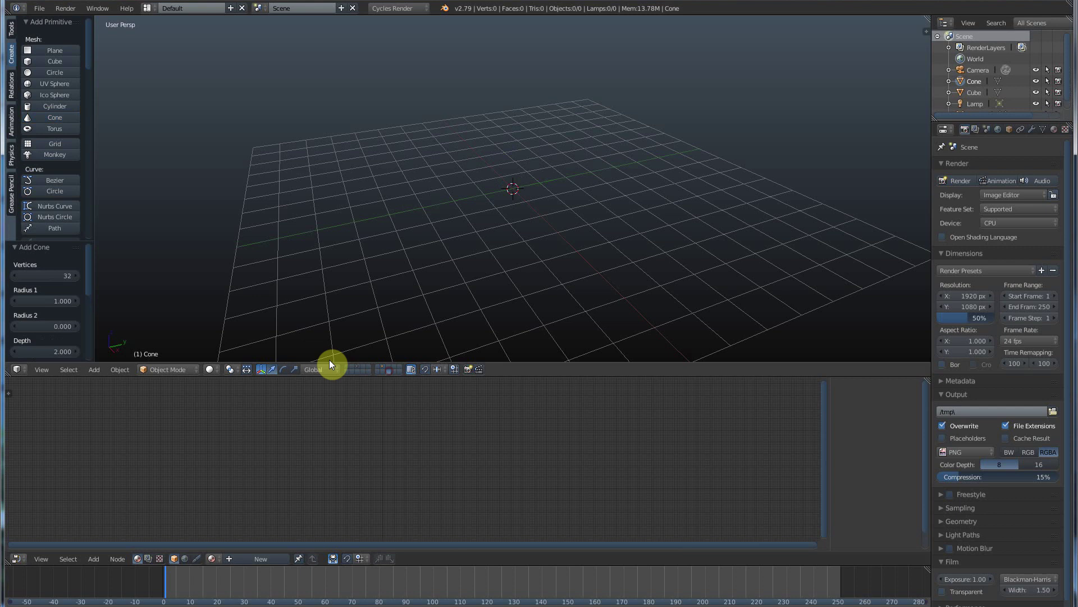
pyautogui.click(58, 129)
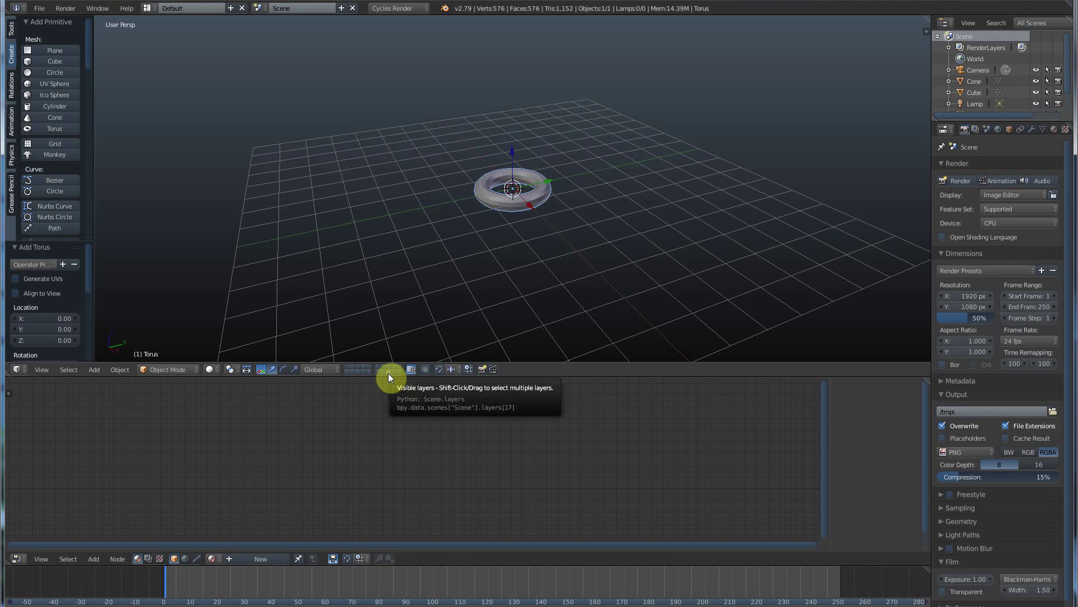
# - Switch to layer 2 and select the UV sphere there
pyautogui.click(360, 369)
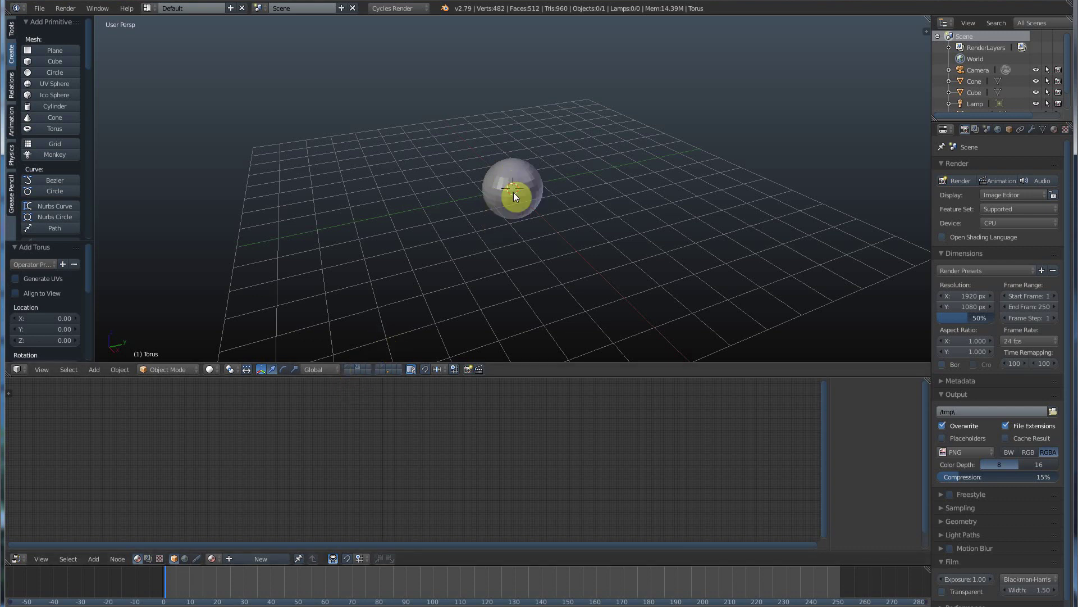
pyautogui.rightClick(502, 174)
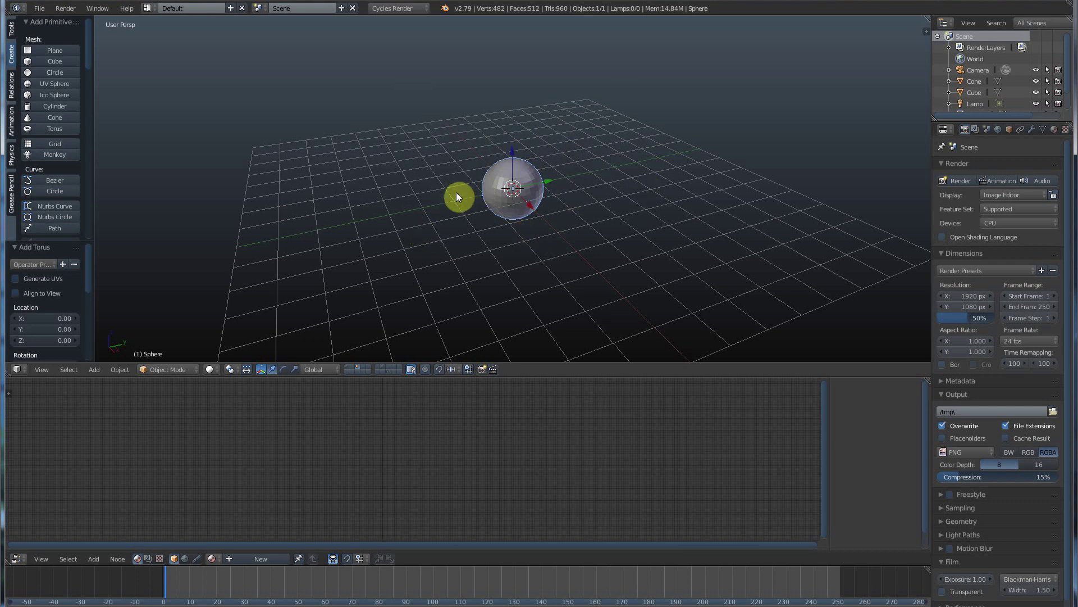
# - Also display layers 1, 3 and 4 alongside the sphere's layer
pyautogui.click(347, 366)
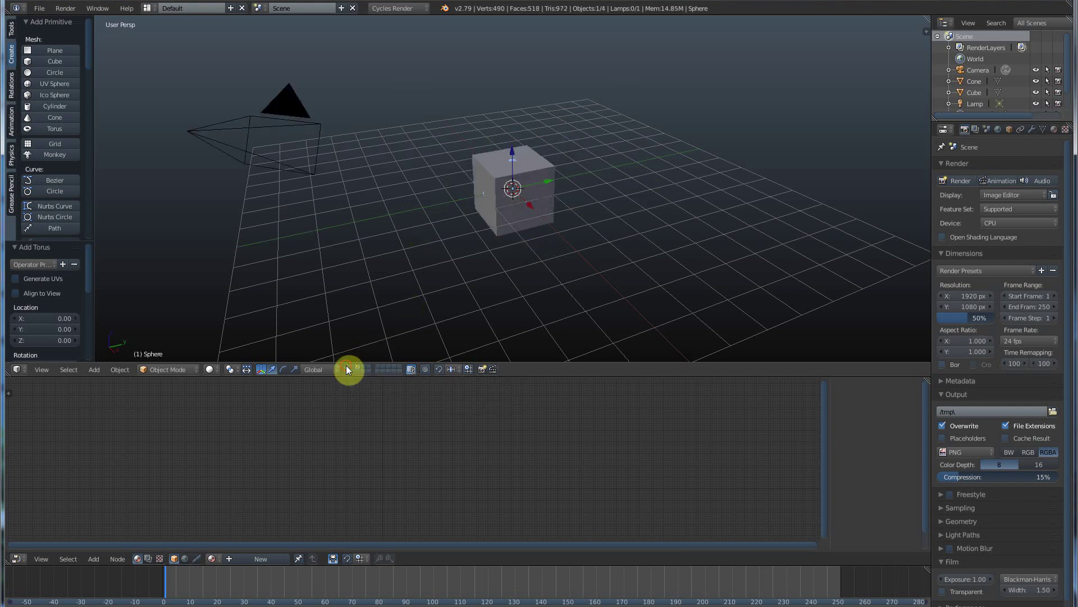
pyautogui.keyDown('shift'); pyautogui.click(382, 368); pyautogui.keyUp('shift')
pyautogui.keyDown('shift'); pyautogui.click(387, 370); pyautogui.keyUp('shift')
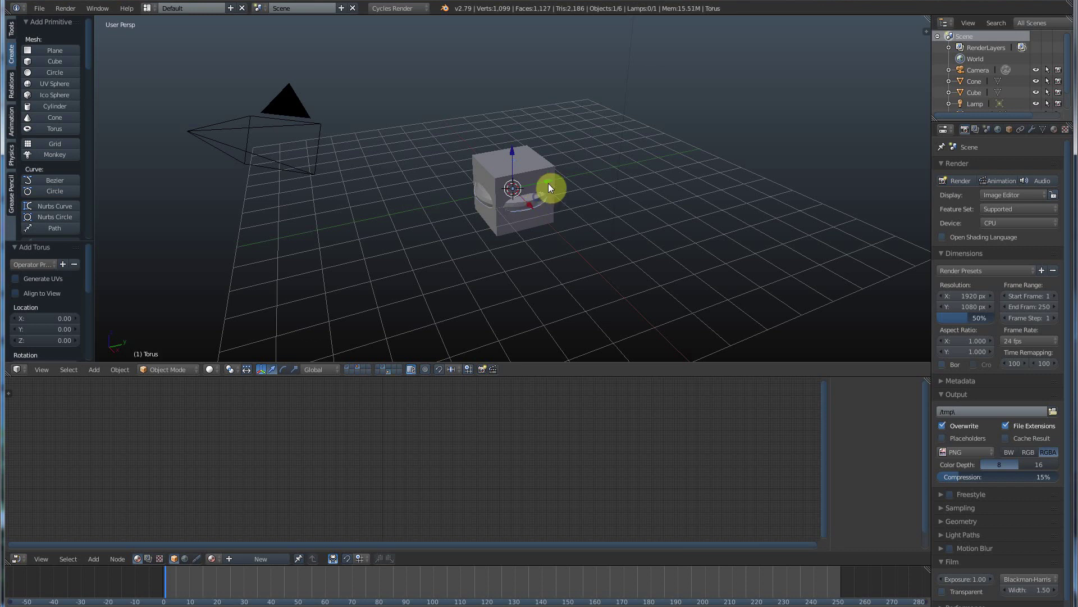
# - Move the torus along Y to the cube's left and the cube along Y to the right
pyautogui.press('g')
pyautogui.press('y')
pyautogui.click(446, 197)
pyautogui.rightClick(512, 170)
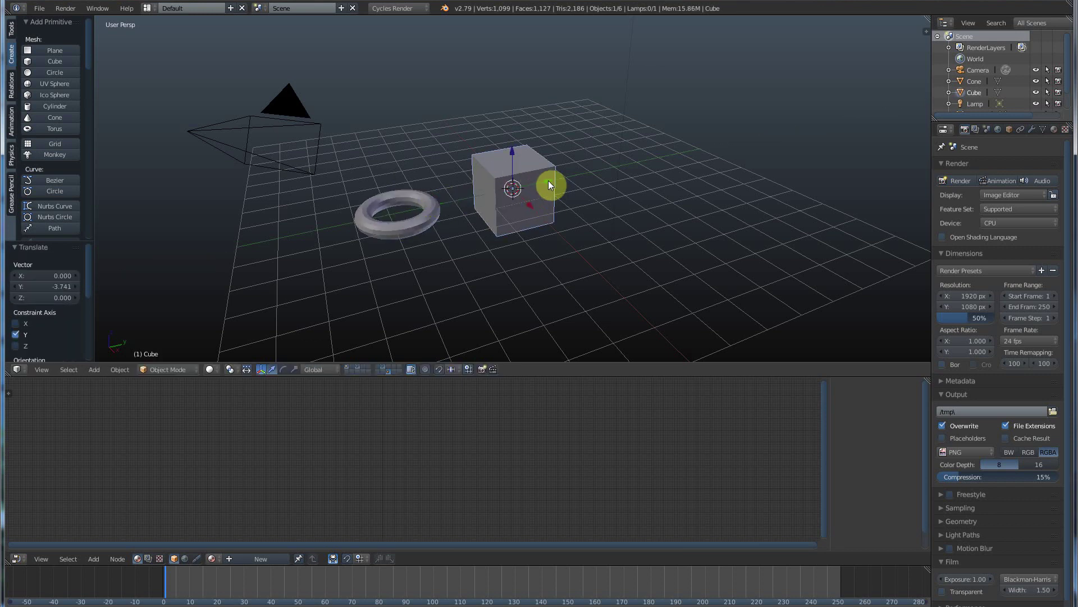
pyautogui.press('g')
pyautogui.press('y')
pyautogui.click(660, 162)
# - Move the sphere back along X and the cone 1.878 along X, in front
pyautogui.rightClick(521, 180)
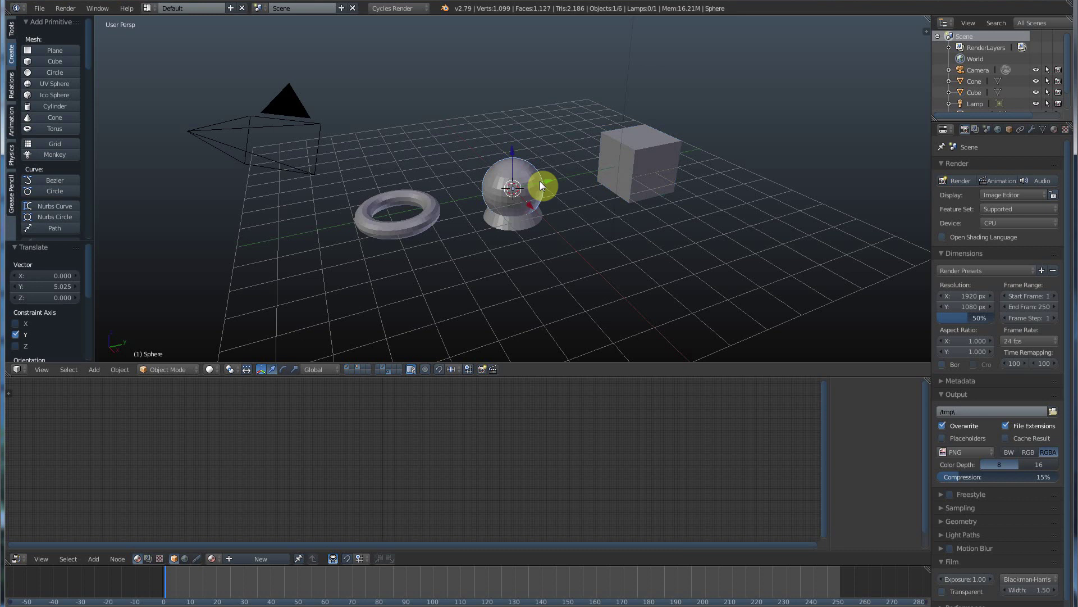
pyautogui.press('g')
pyautogui.press('x')
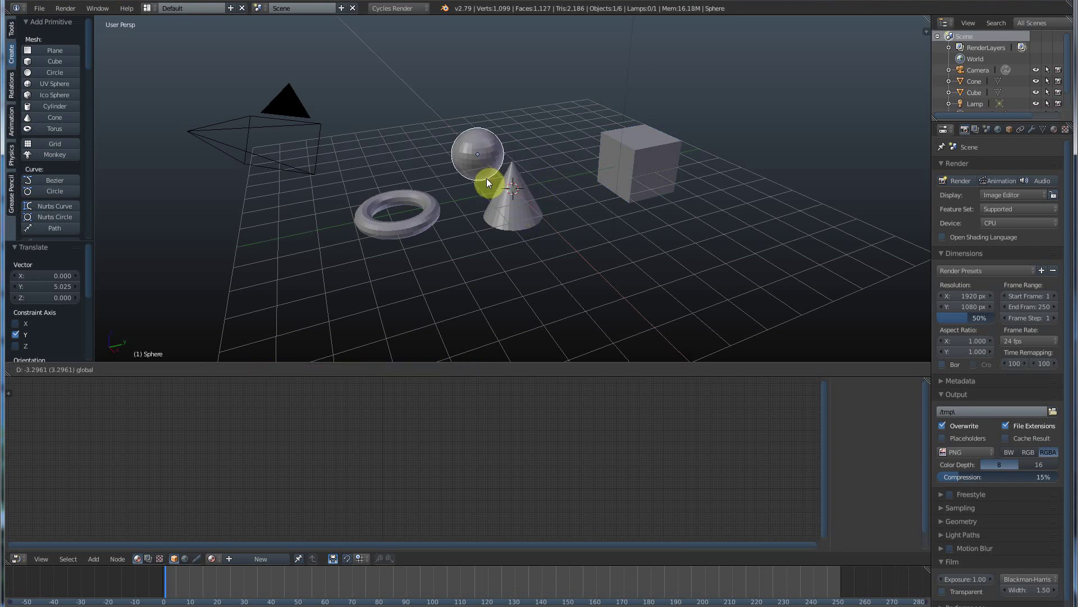
pyautogui.click(484, 177)
pyautogui.rightClick(517, 193)
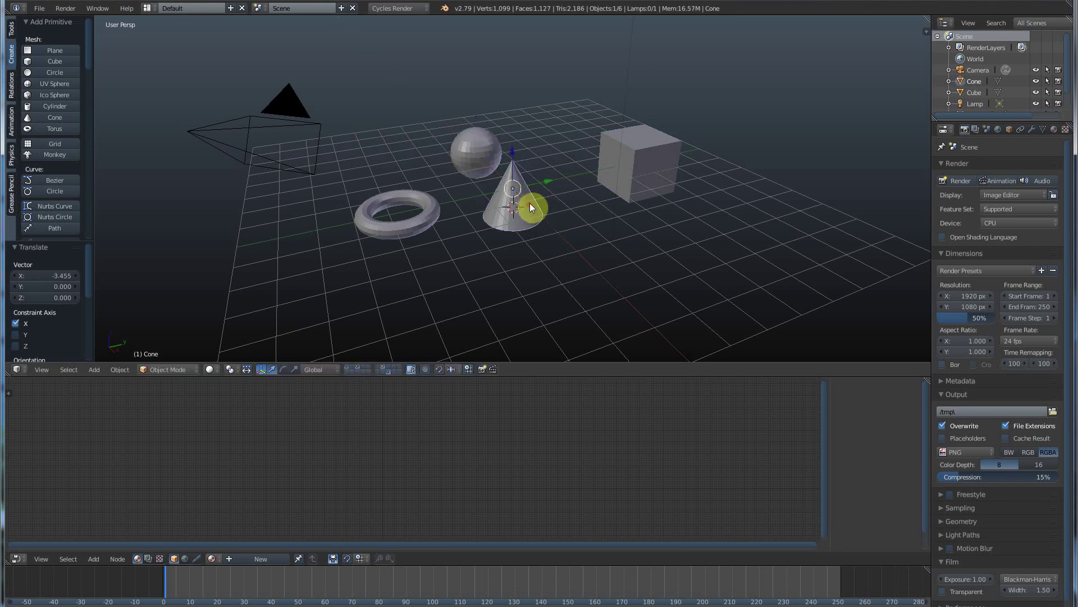
pyautogui.press('g')
pyautogui.click(565, 222)
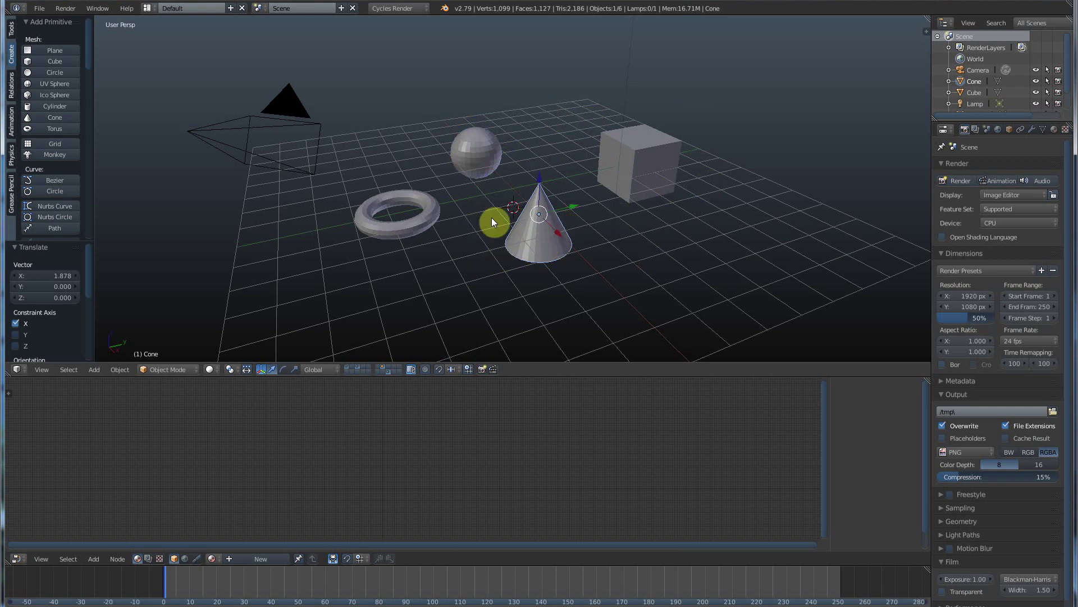
# - Show only the sphere's layer and drag the sphere to 3.102 along X
pyautogui.rightClick(477, 149)
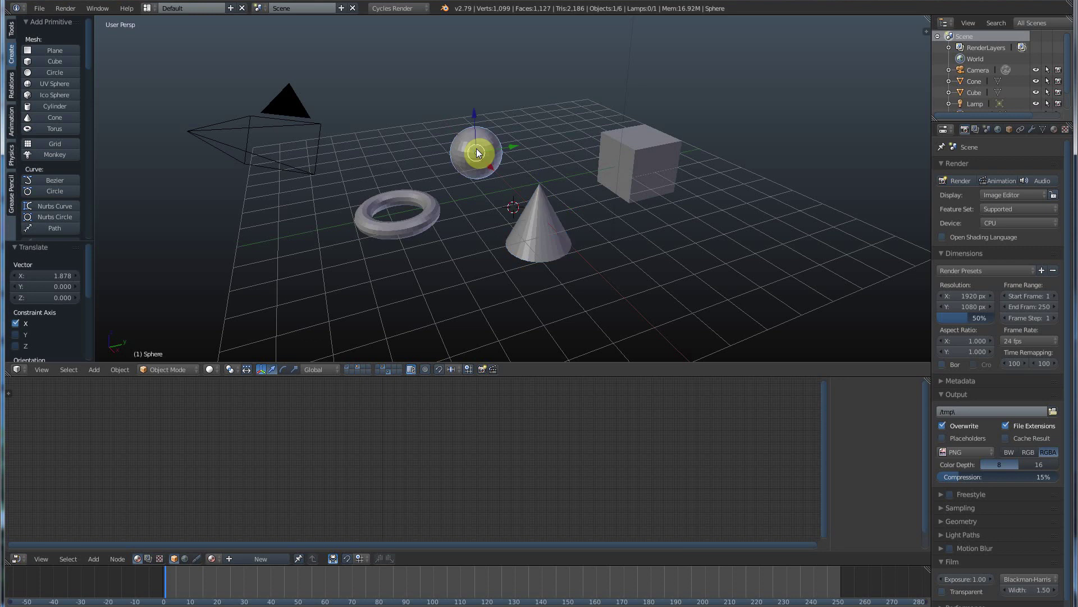
pyautogui.click(358, 368)
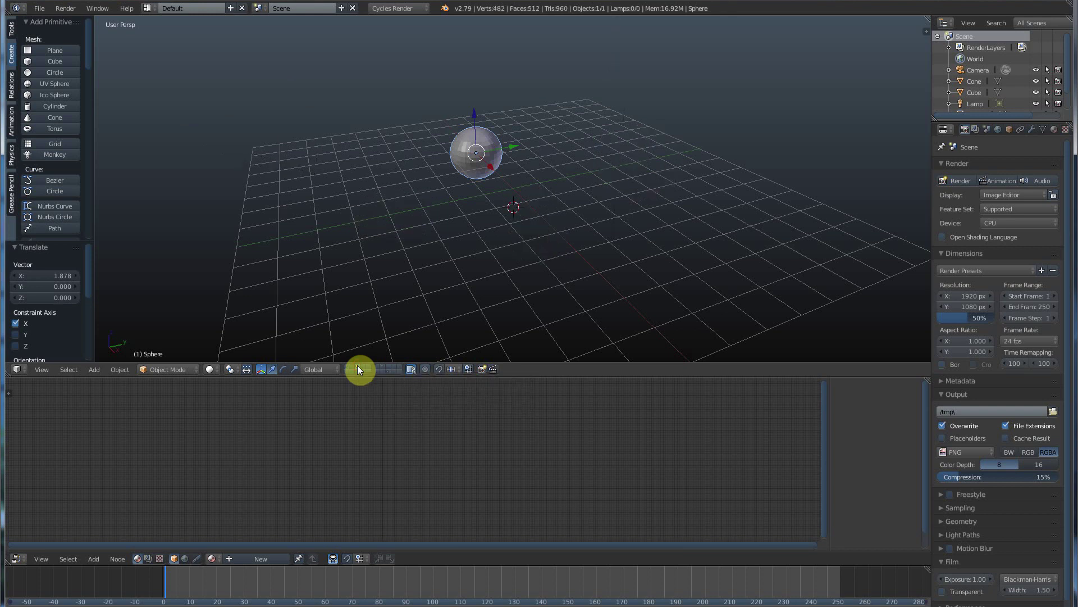
pyautogui.moveTo(490, 165); pyautogui.dragTo(526, 201)
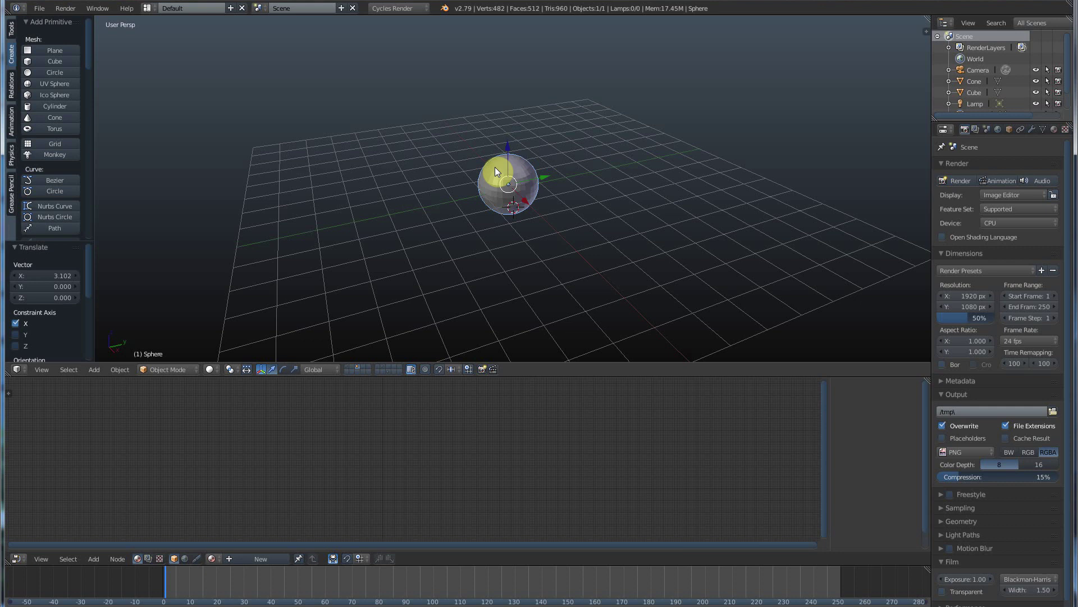
# - Copy the sphere and paste it onto layer 1 with the cube and camera
pyautogui.hotkey('ctrl', 'c')
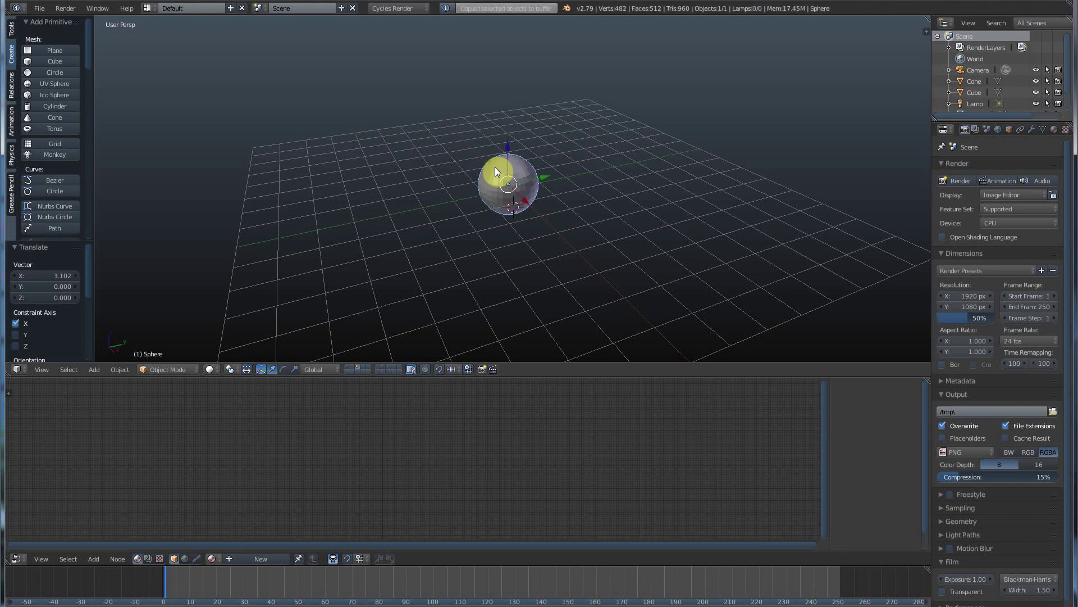
pyautogui.click(347, 366)
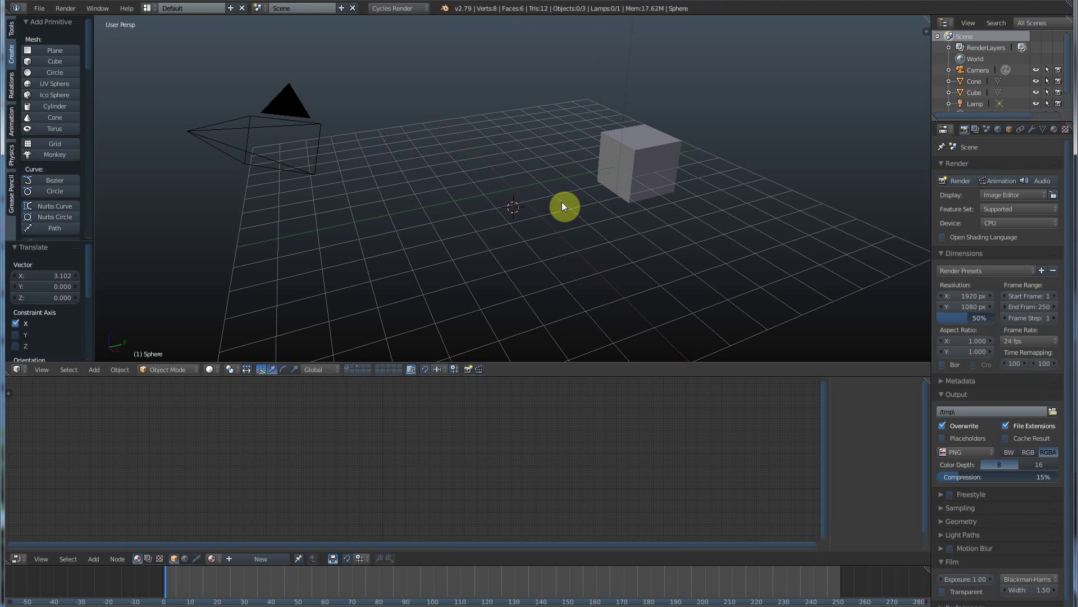
pyautogui.hotkey('ctrl', 'v')
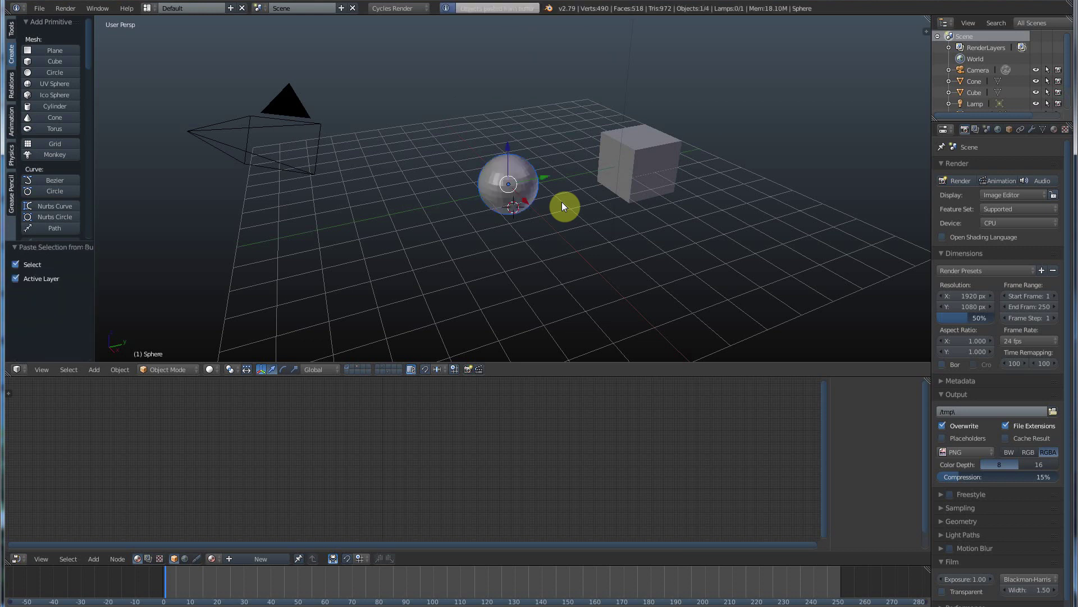
# - Delete the original sphere from its own layer
pyautogui.click(384, 366)
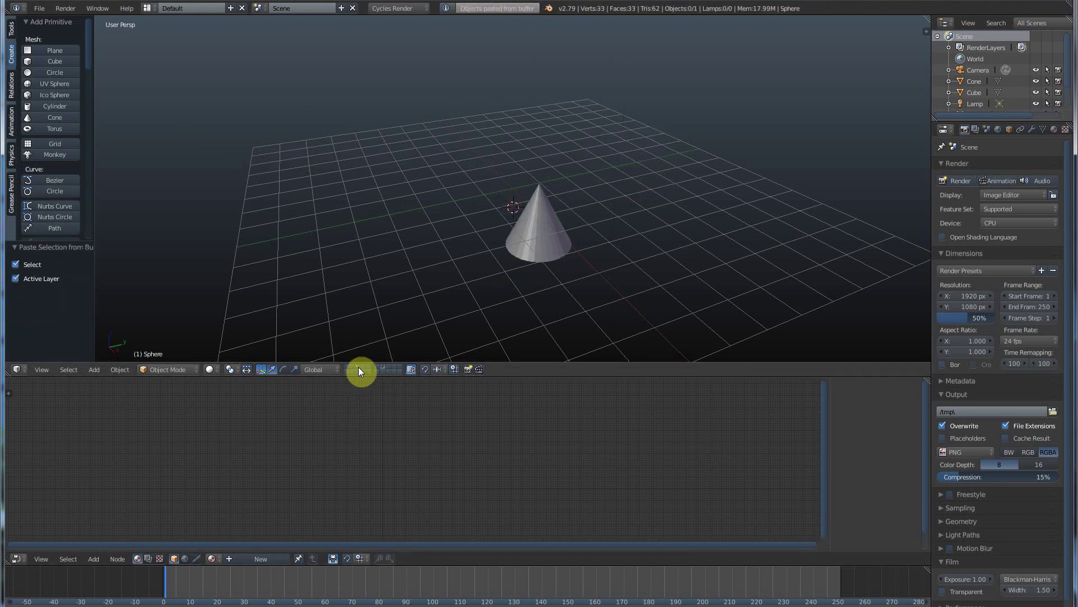
pyautogui.click(359, 367)
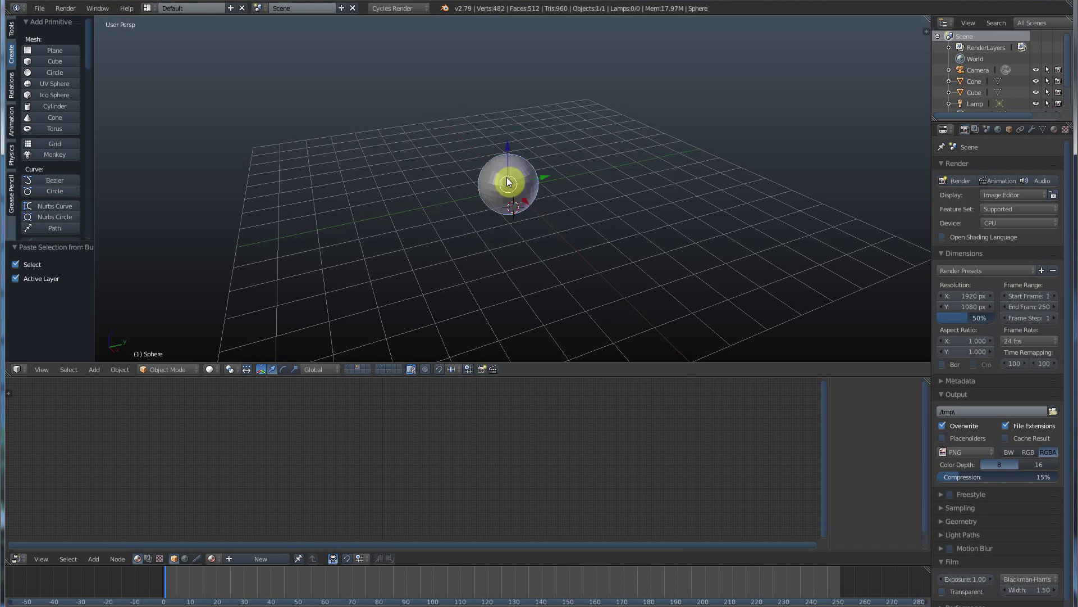
pyautogui.press('x')
pyautogui.click(507, 177)
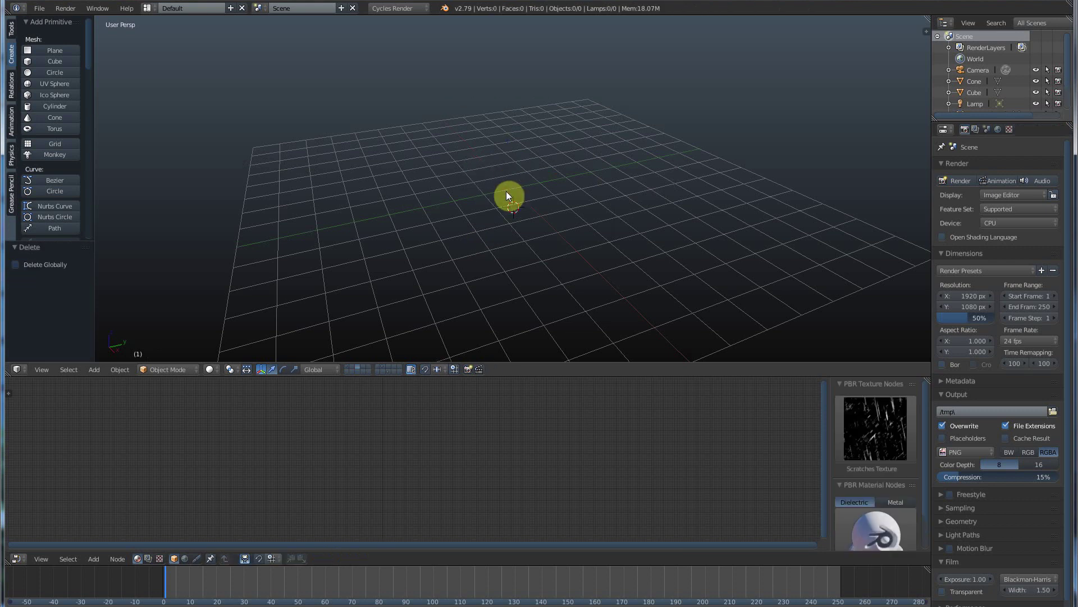
# - Copy the torus and cone together and paste them onto layer 1
pyautogui.click(346, 366)
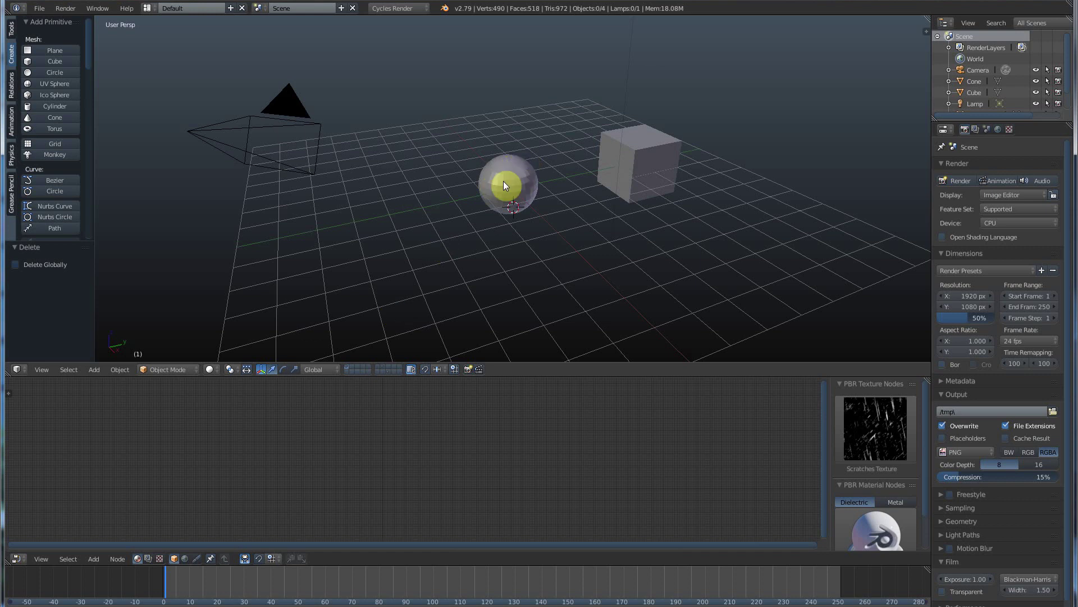
pyautogui.click(382, 366)
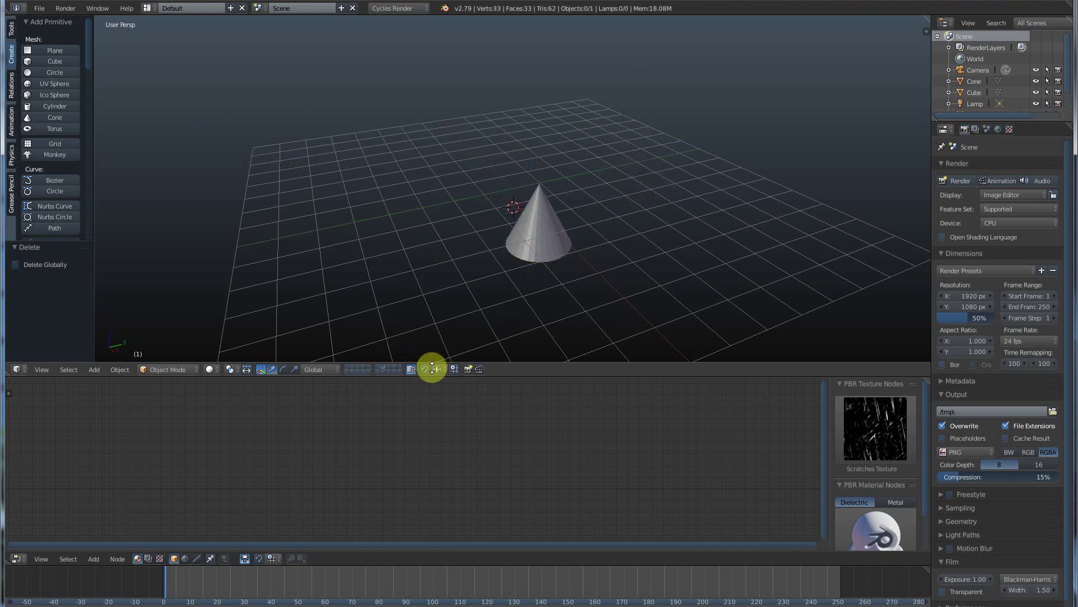
pyautogui.keyDown('shift'); pyautogui.click(387, 372); pyautogui.keyUp('shift')
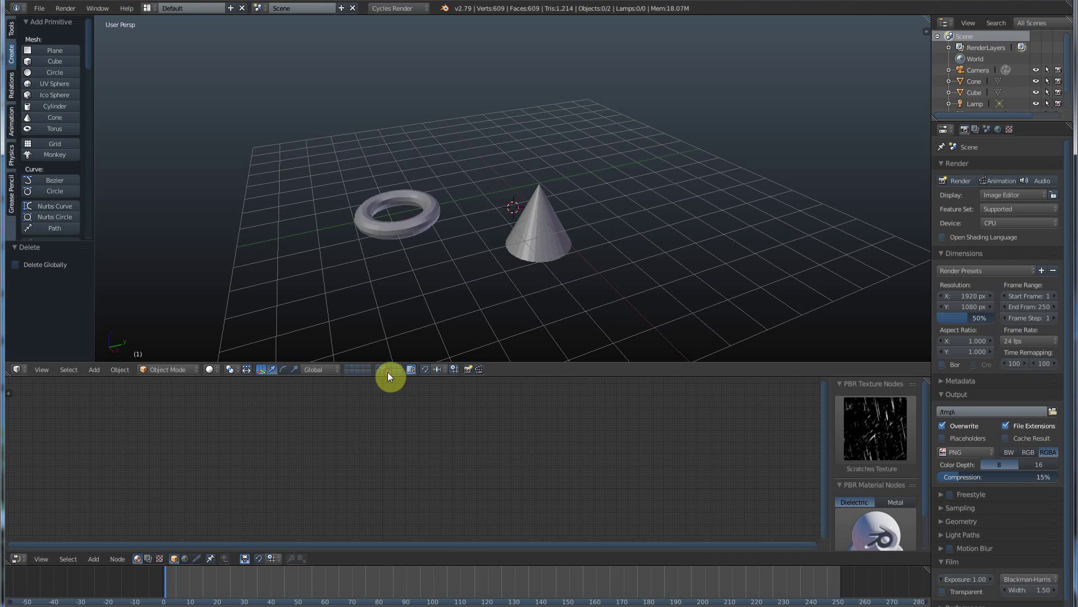
pyautogui.rightClick(416, 217)
pyautogui.keyDown('shift'); pyautogui.rightClick(539, 232); pyautogui.keyUp('shift')
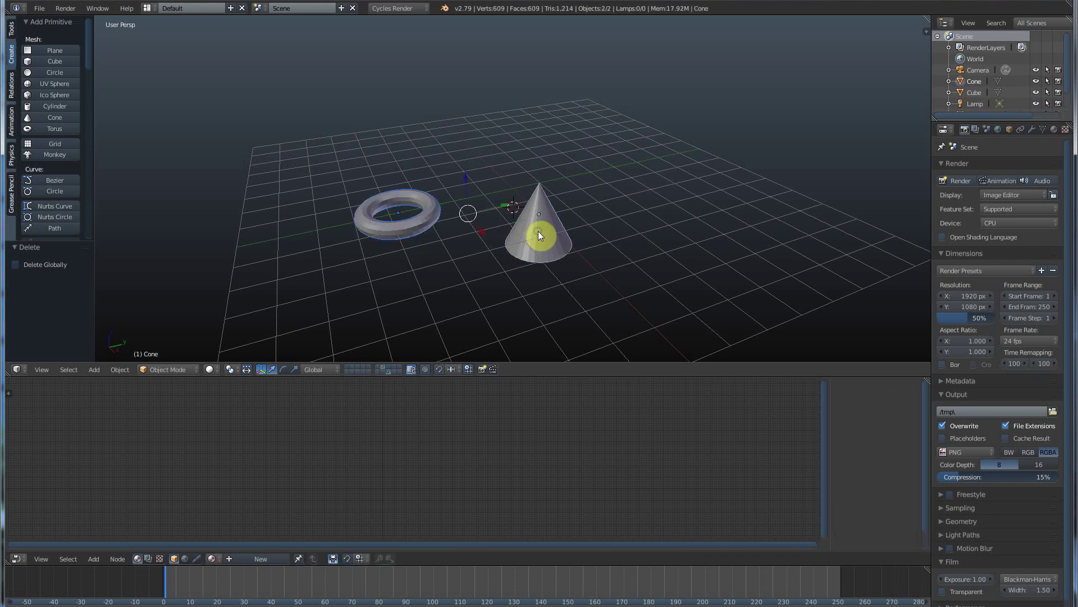
pyautogui.hotkey('ctrl', 'c')
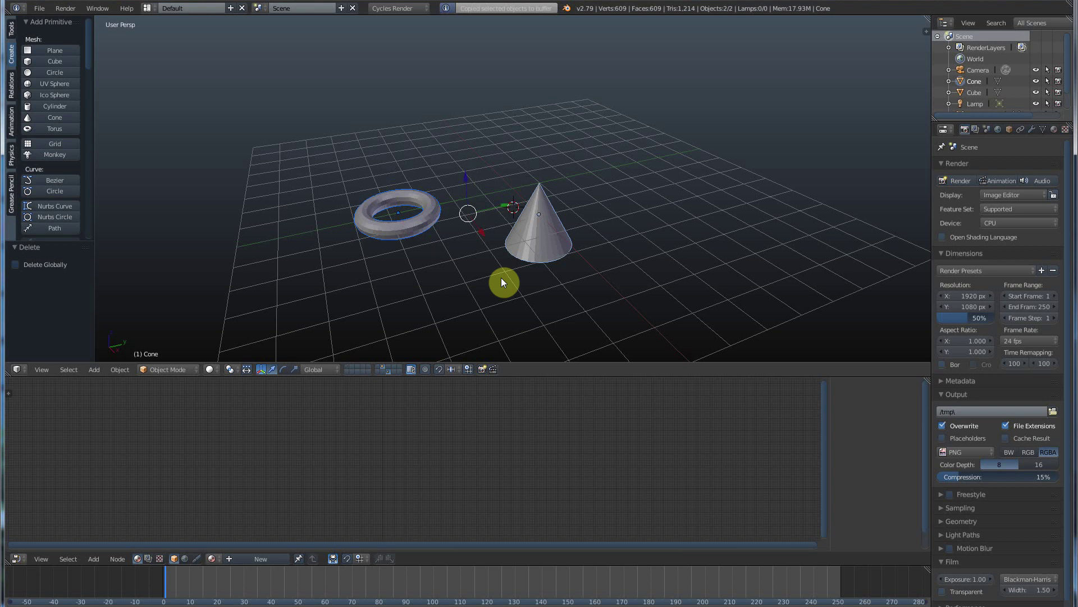
pyautogui.click(348, 367)
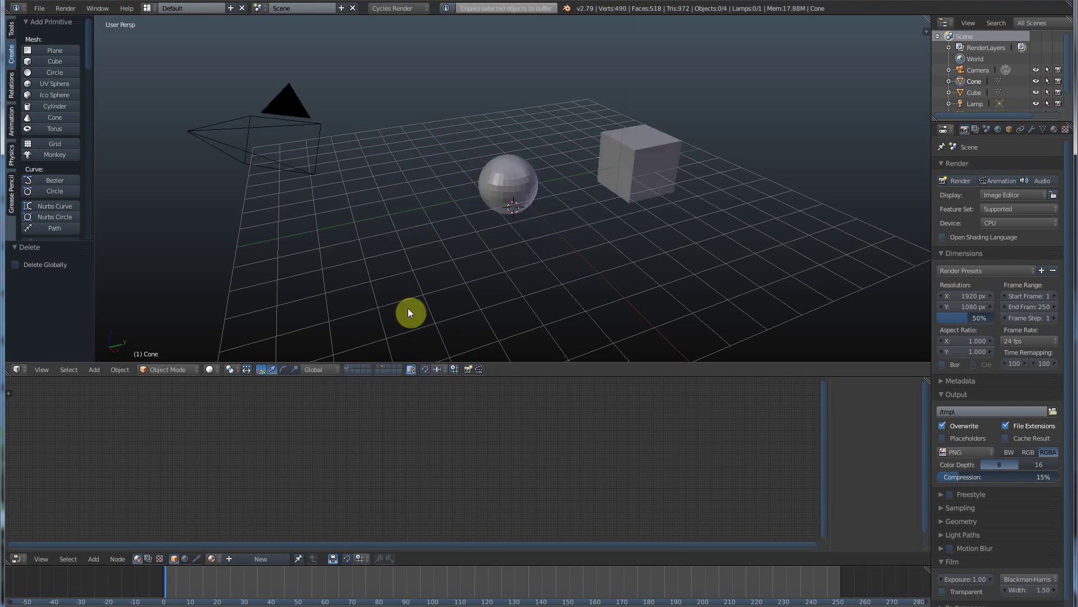
pyautogui.hotkey('ctrl', 'v')
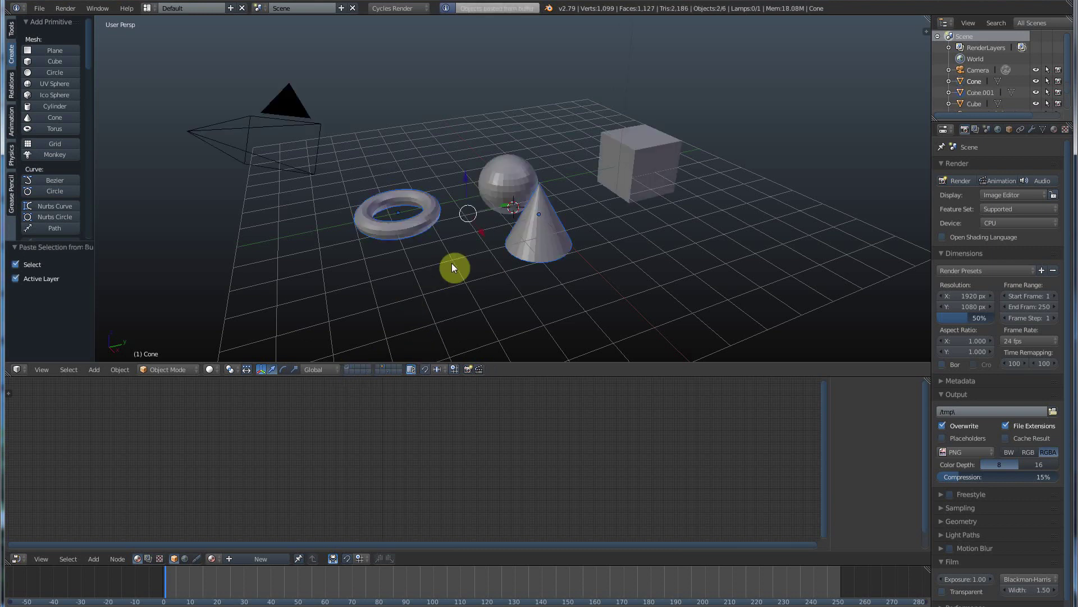
# - Delete the original torus and cone, then view layer 1 with all shapes
pyautogui.click(382, 371)
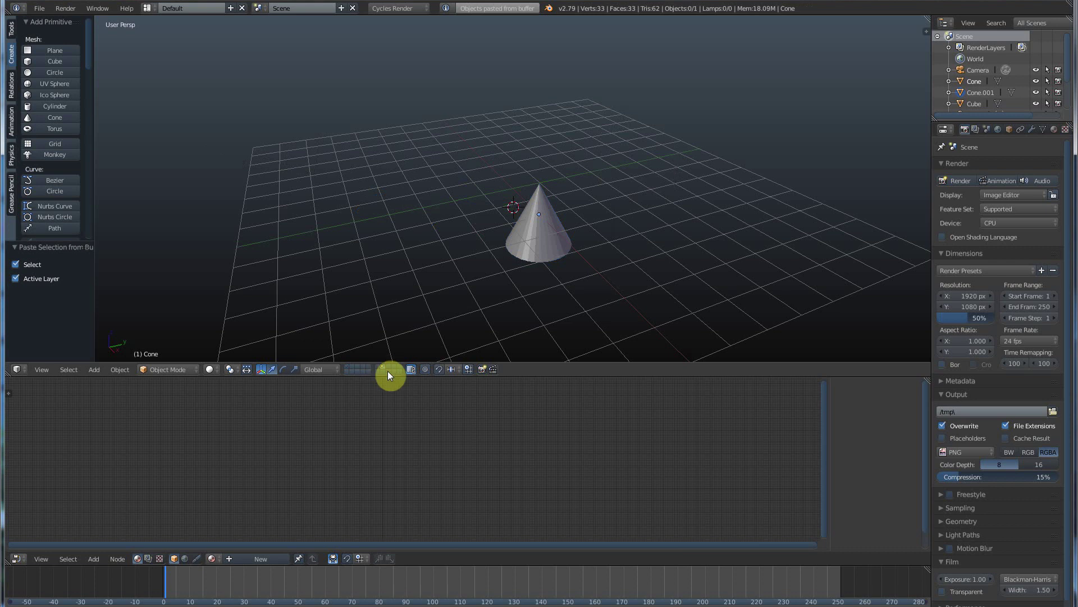
pyautogui.keyDown('shift'); pyautogui.click(388, 370); pyautogui.keyUp('shift')
pyautogui.rightClick(409, 227)
pyautogui.keyDown('shift'); pyautogui.rightClick(544, 235); pyautogui.keyUp('shift')
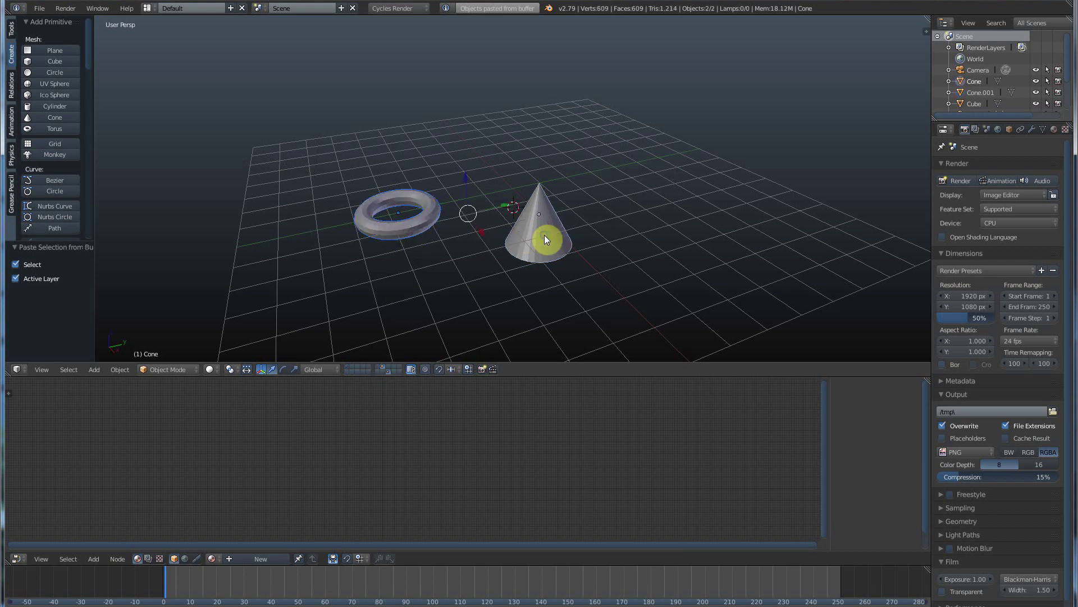
pyautogui.press('x')
pyautogui.click(544, 235)
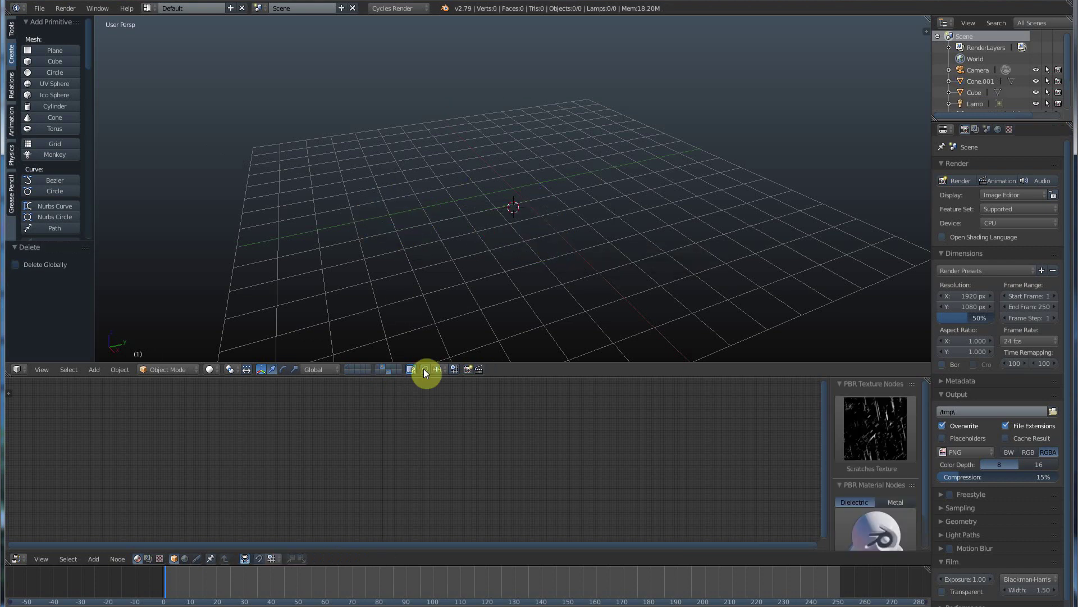
pyautogui.click(345, 368)
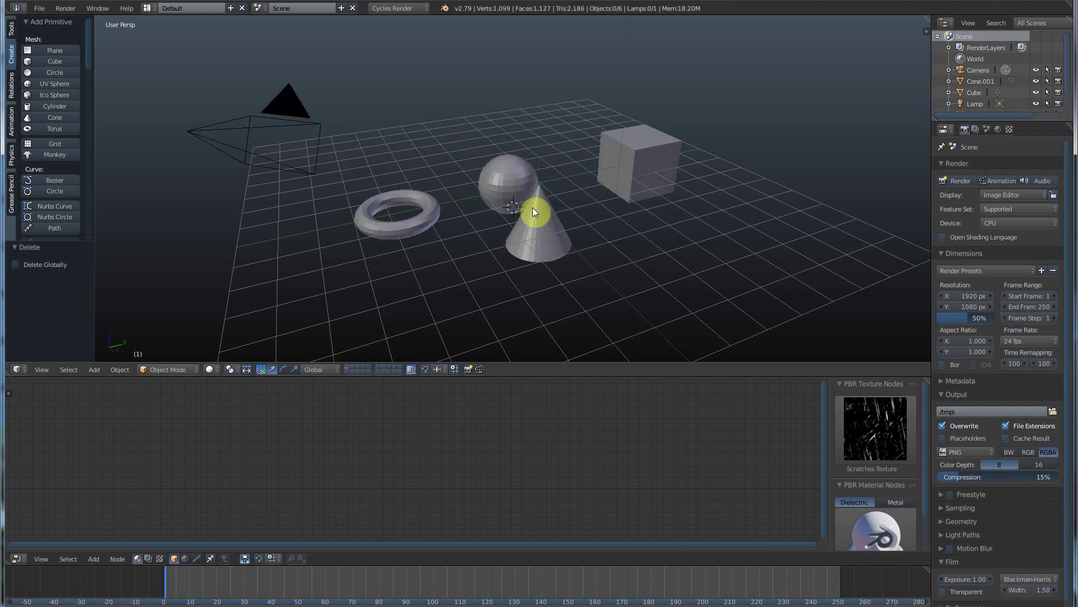